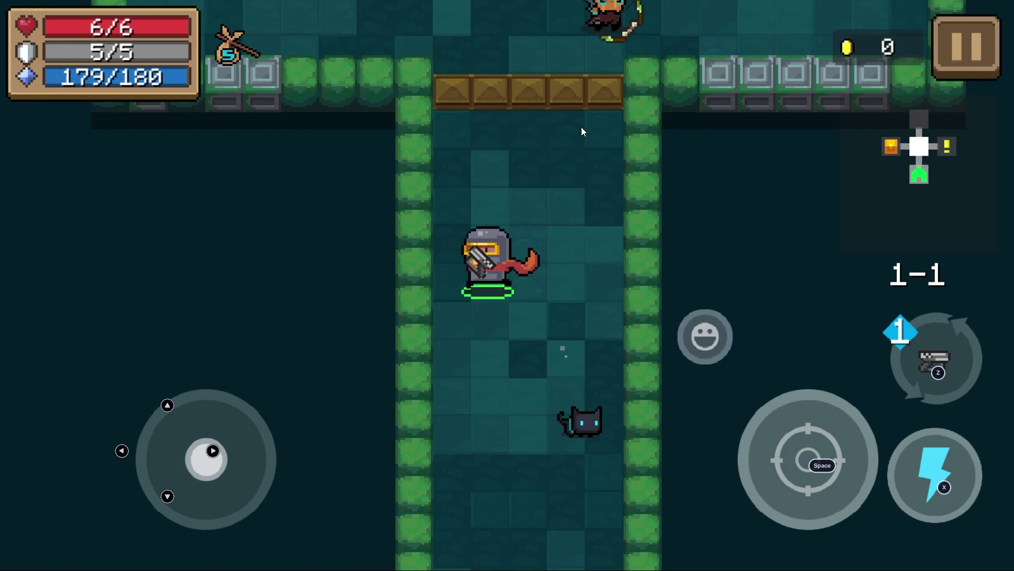
Fight the enemies in the first 1-1 room, advancing up and right while firing
key(w)
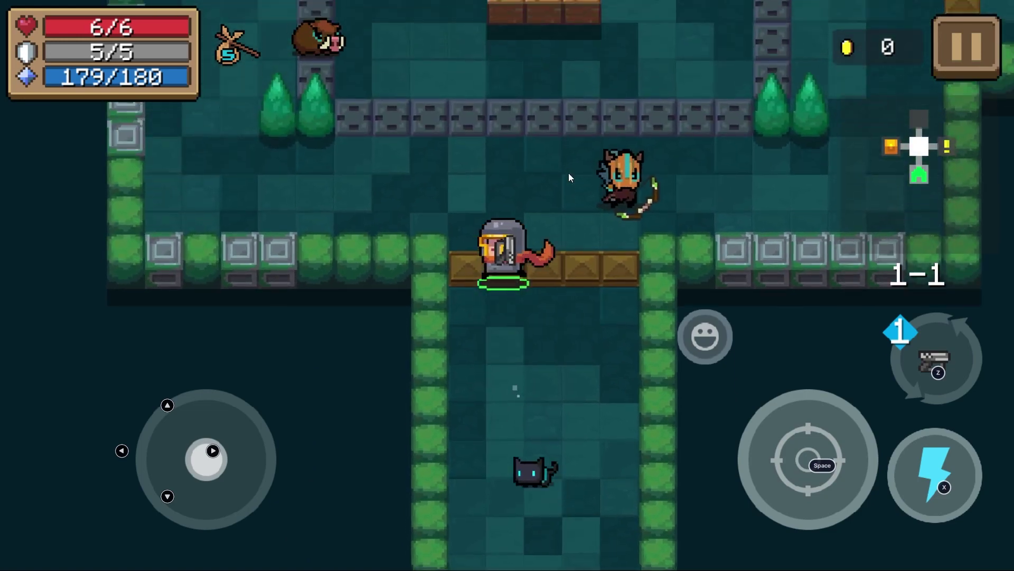
key(space)
key(w)
key(d)
key(space)
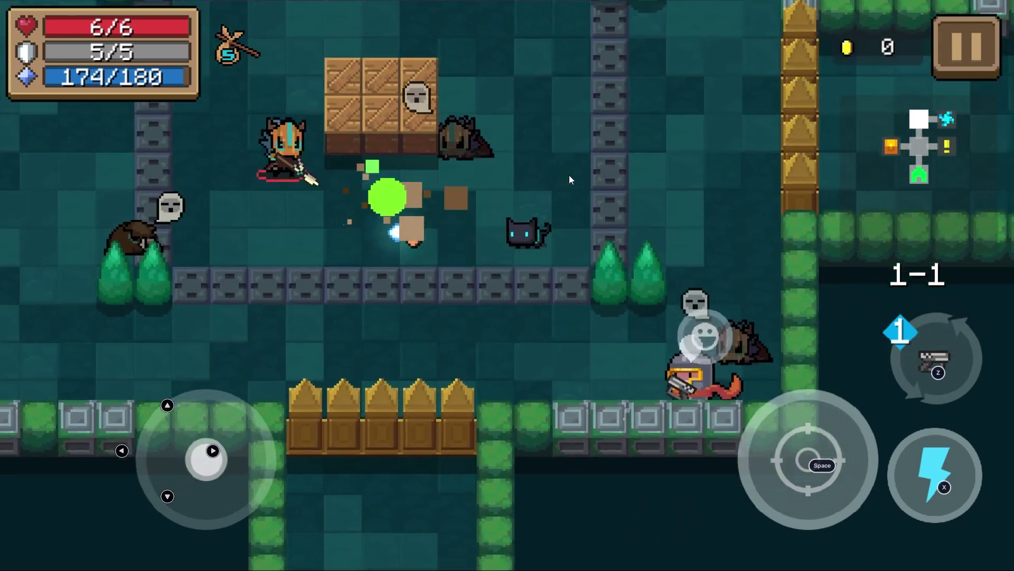
key(w)
key(space)
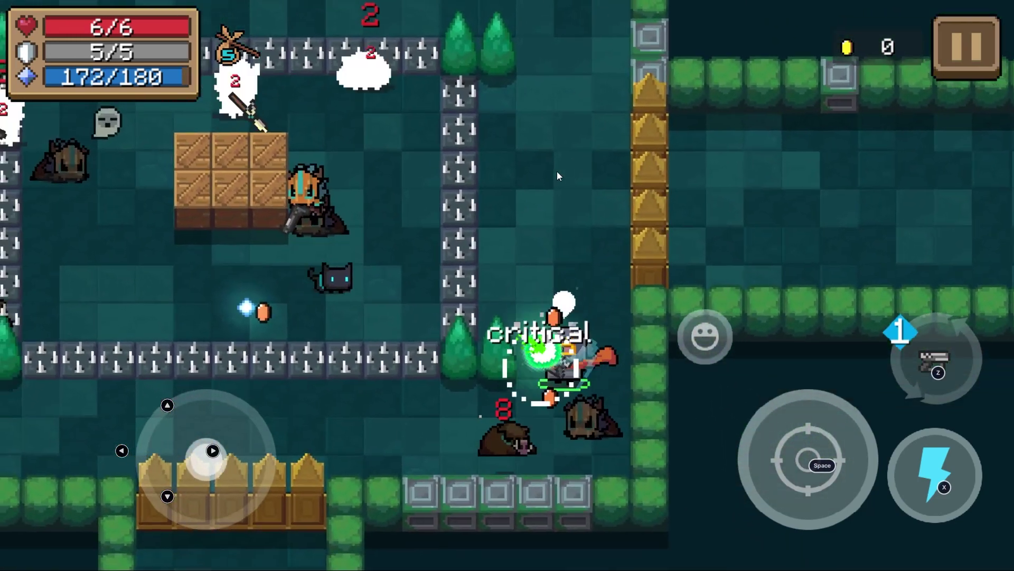
key(a)
key(w)
key(d)
key(space)
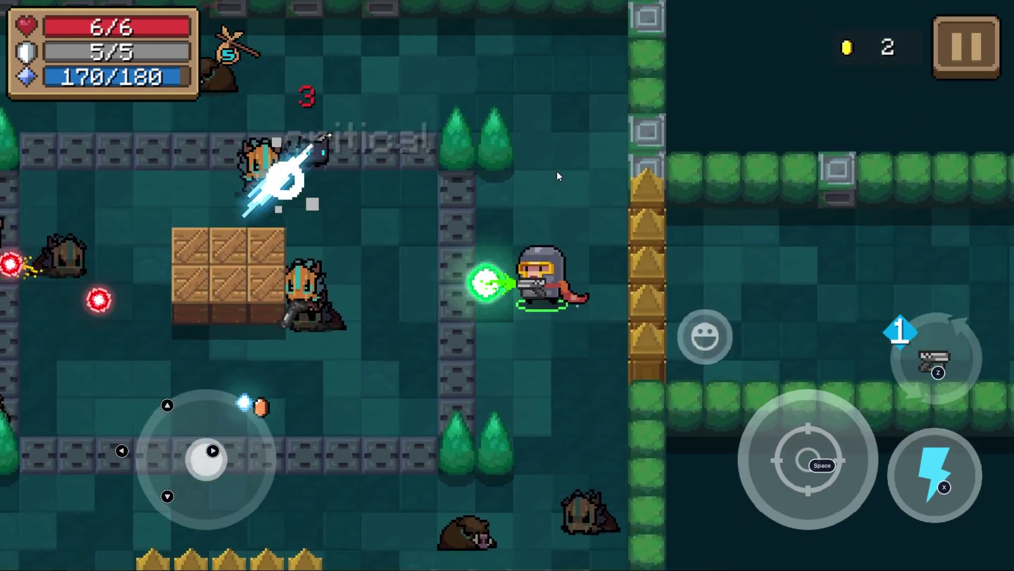
Keep shooting enemies while moving left and down, collecting coins from kills
key(a)
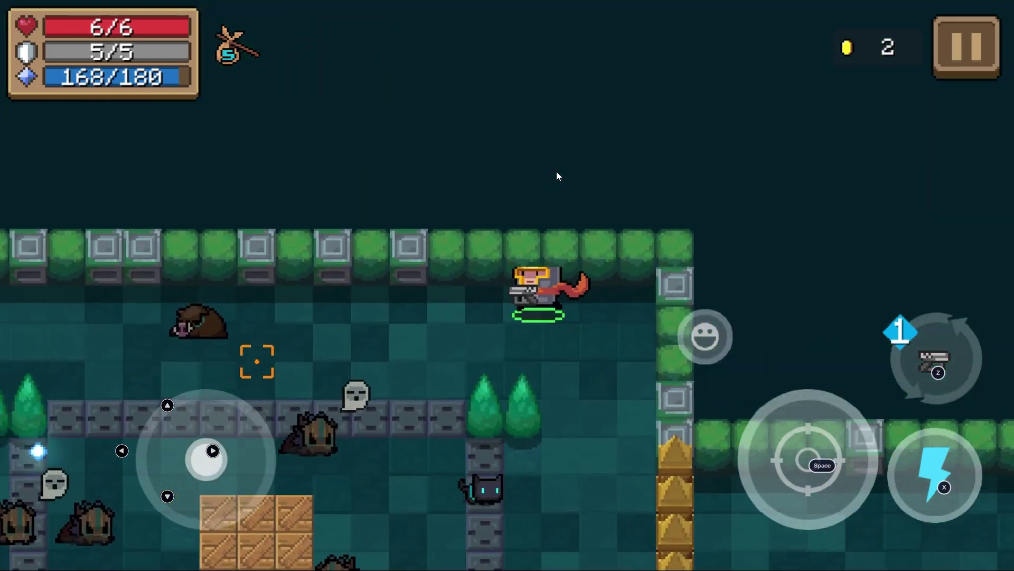
key(space)
key(space)
key(d)
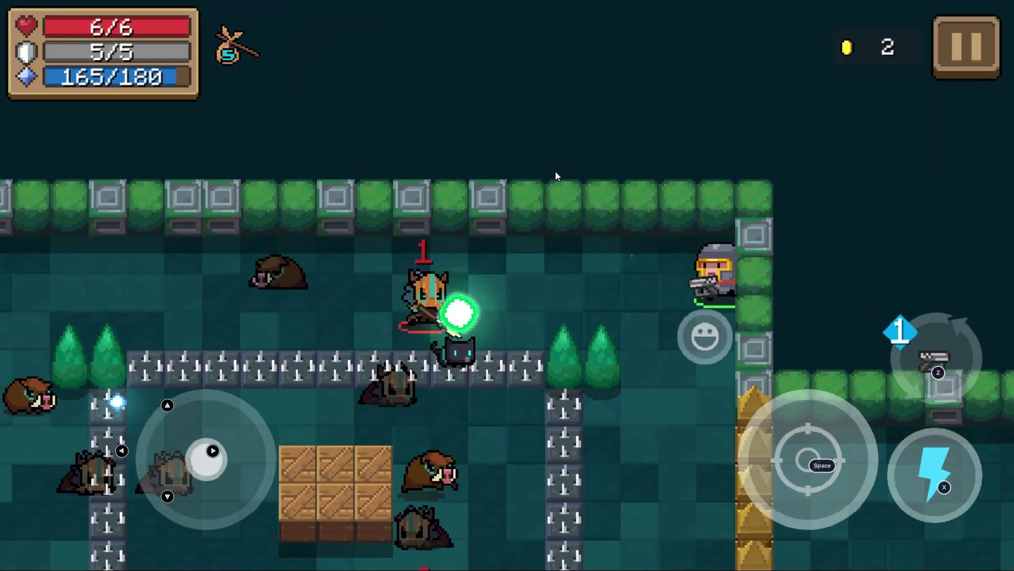
key(s)
key(s)
key(space)
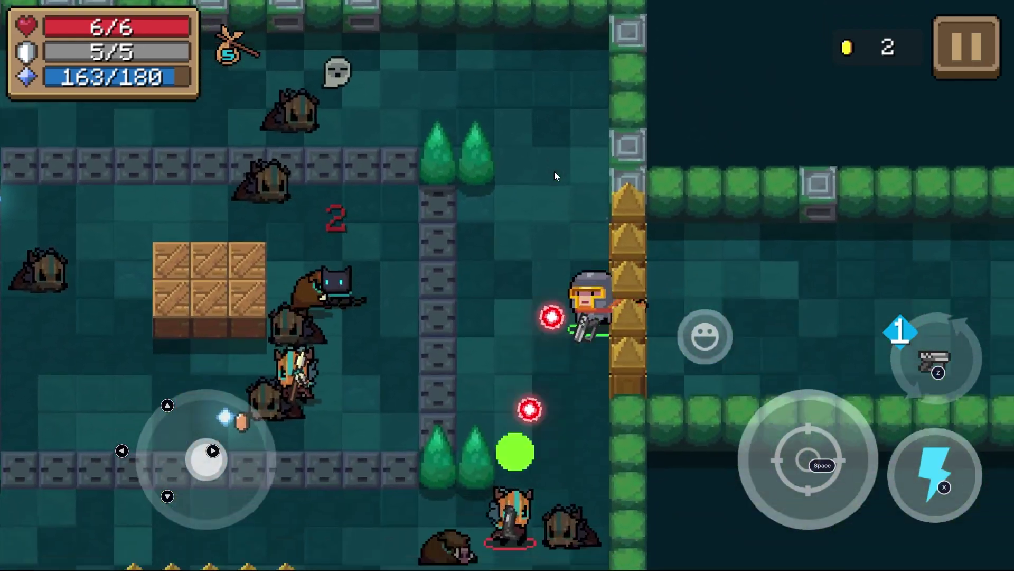
key(s)
key(space)
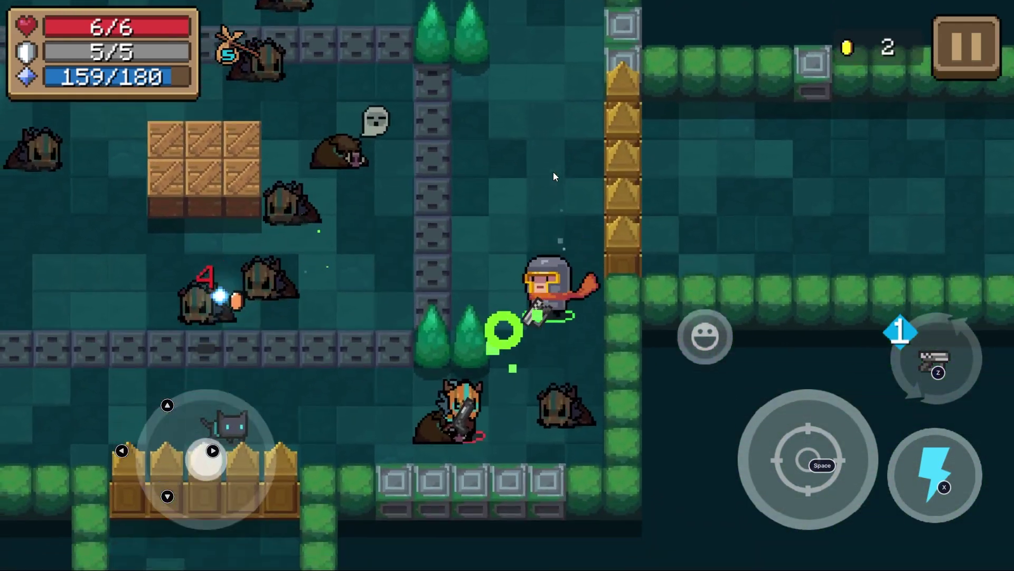
Finish clearing the room, pick up the energy, and leave by the right corridor
key(a)
key(a)
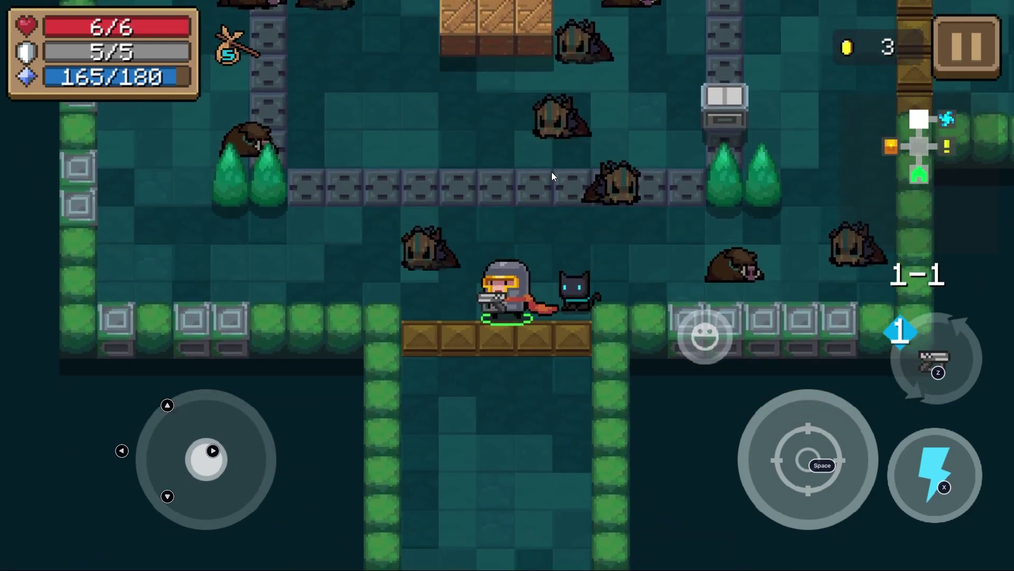
key(a)
key(a)
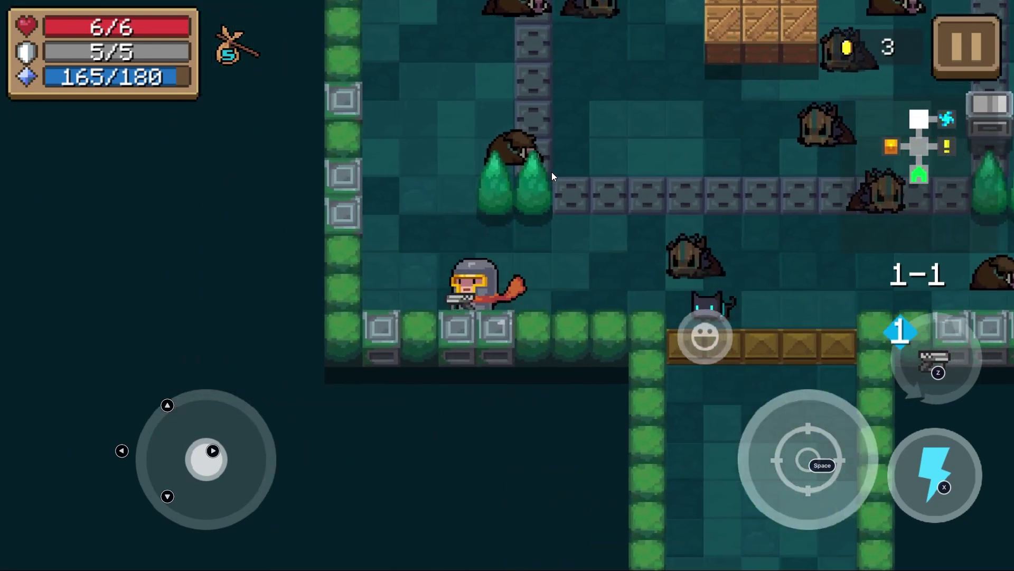
key(w)
key(d)
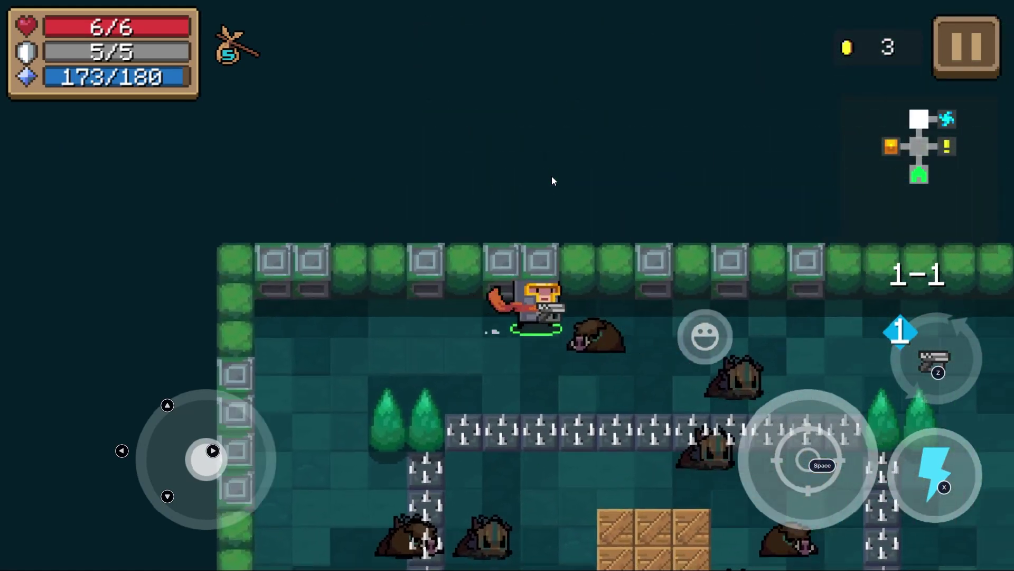
key(s)
key(d)
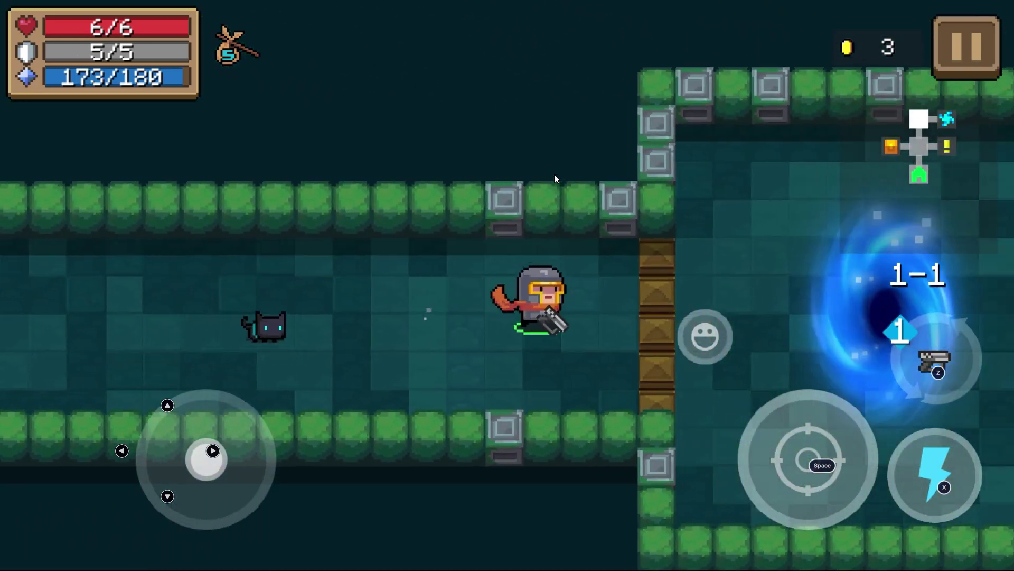
Walk through the boar room and hedge corridor and open the Feathered Crossbow chest
key(a)
key(a)
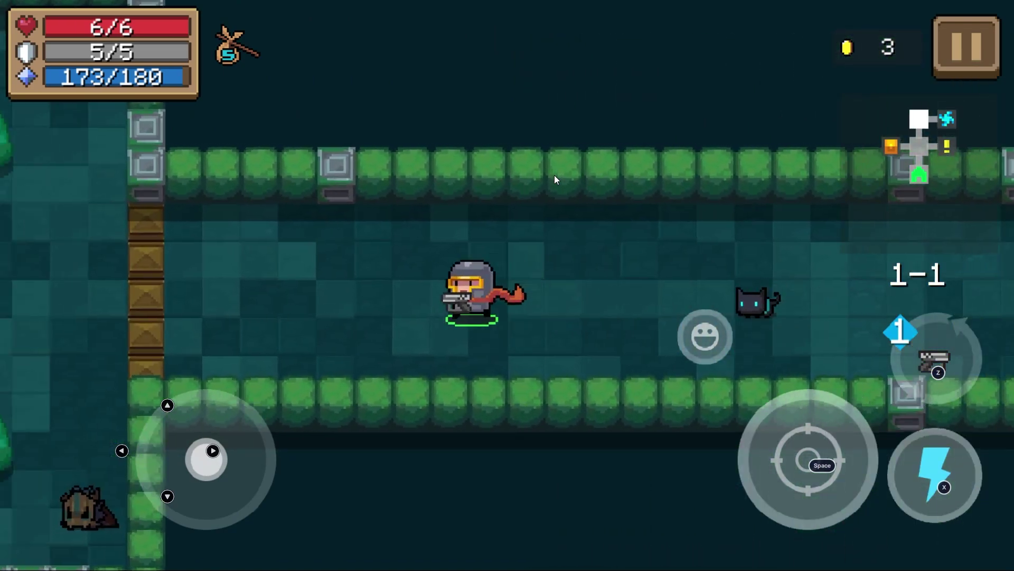
key(s)
key(s)
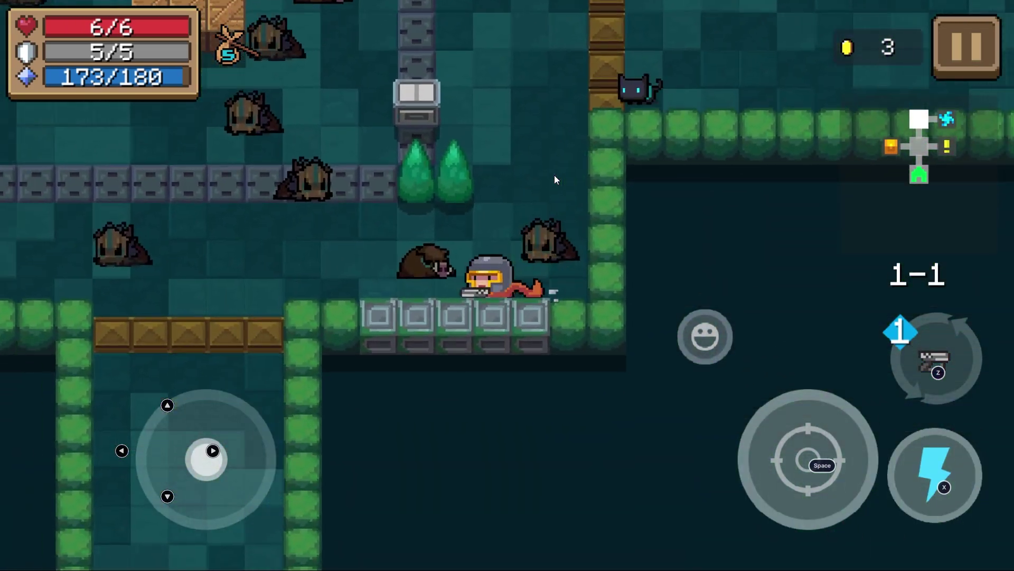
key(s)
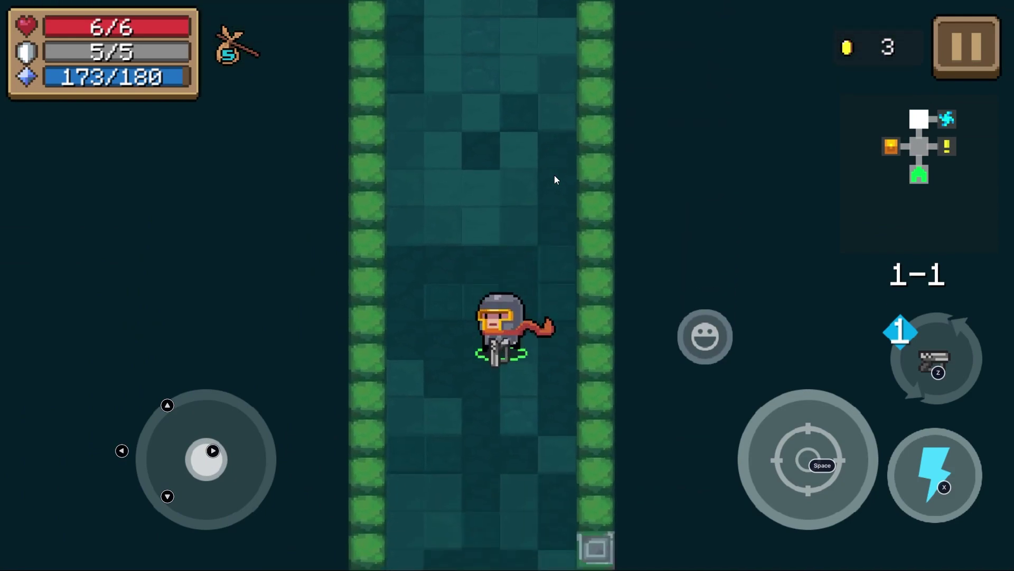
key(s)
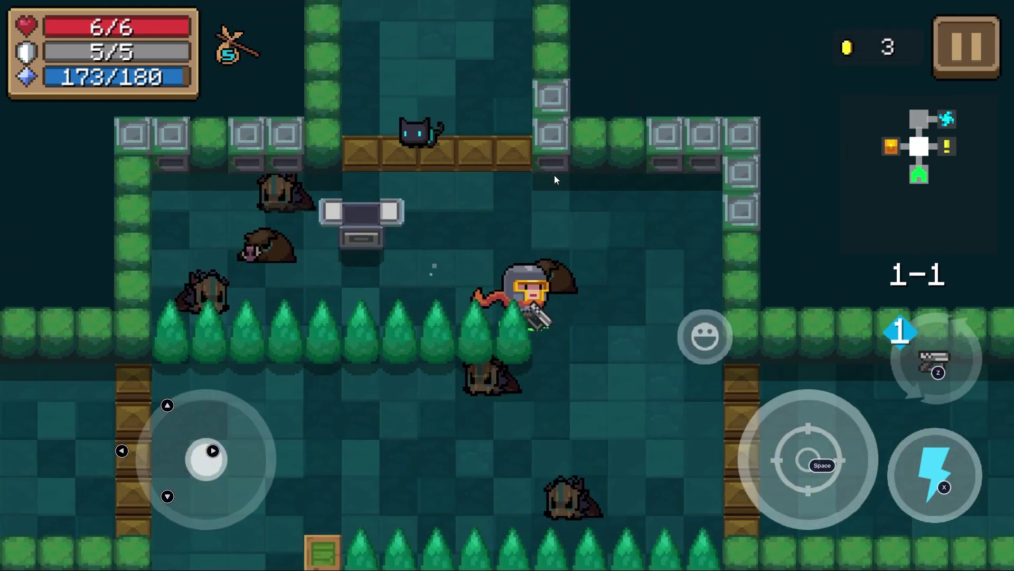
key(a)
key(a)
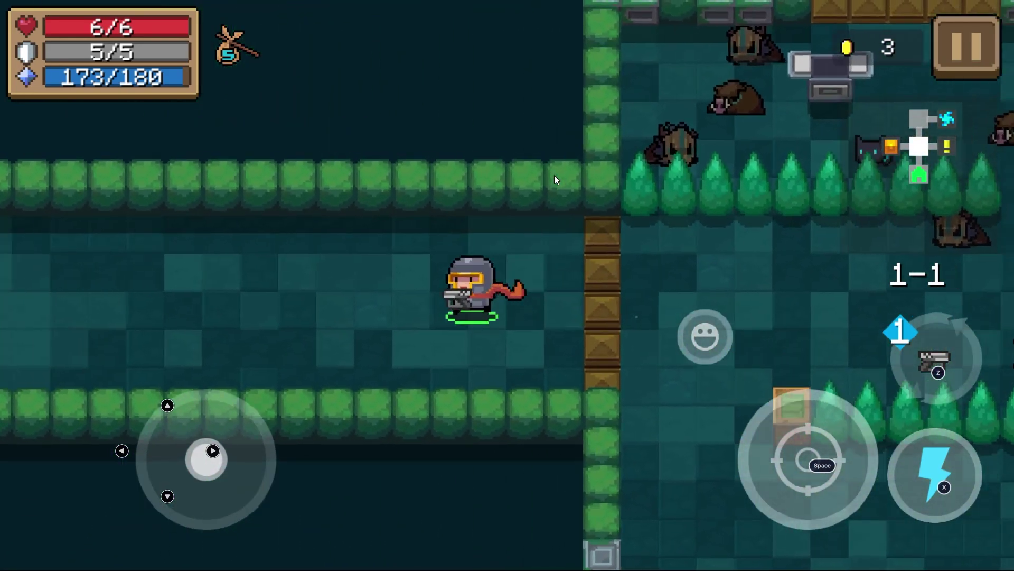
key(a)
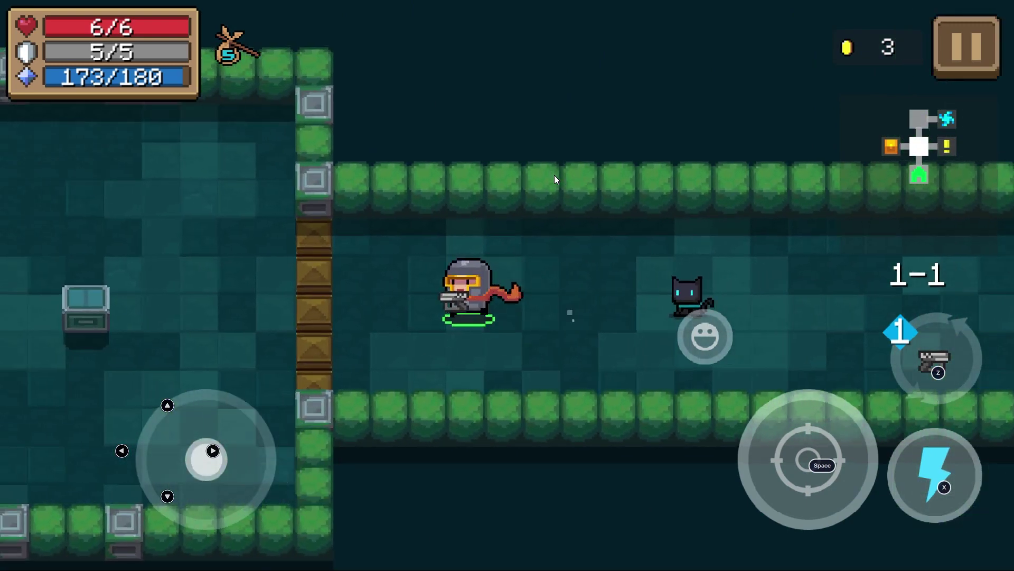
key(space)
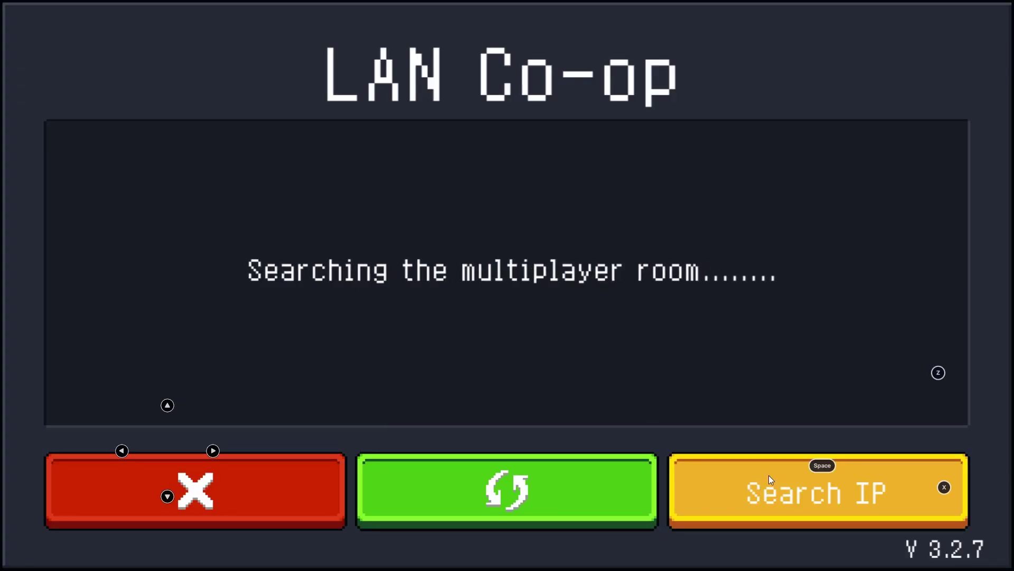
Enter the IP address 192.143.785.78 in the Search IP field
click(796, 493)
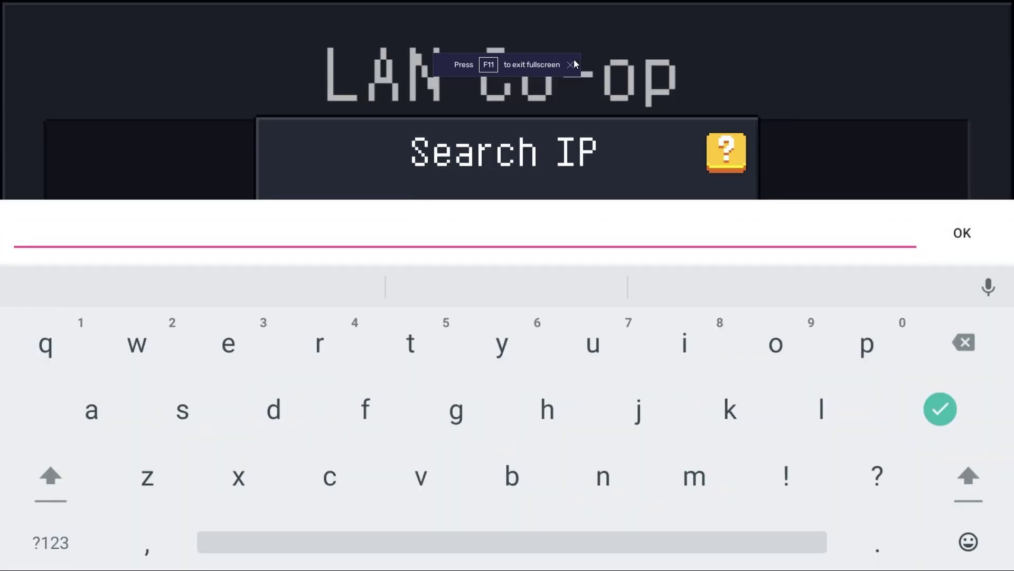
click(571, 65)
click(51, 539)
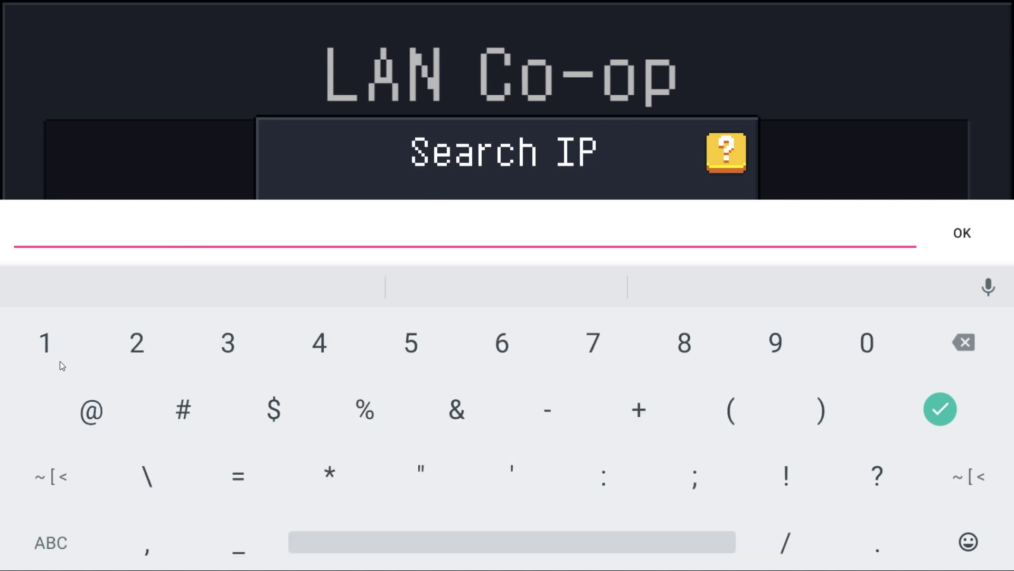
click(137, 342)
click(315, 343)
click(217, 339)
click(851, 542)
click(562, 350)
text(8)
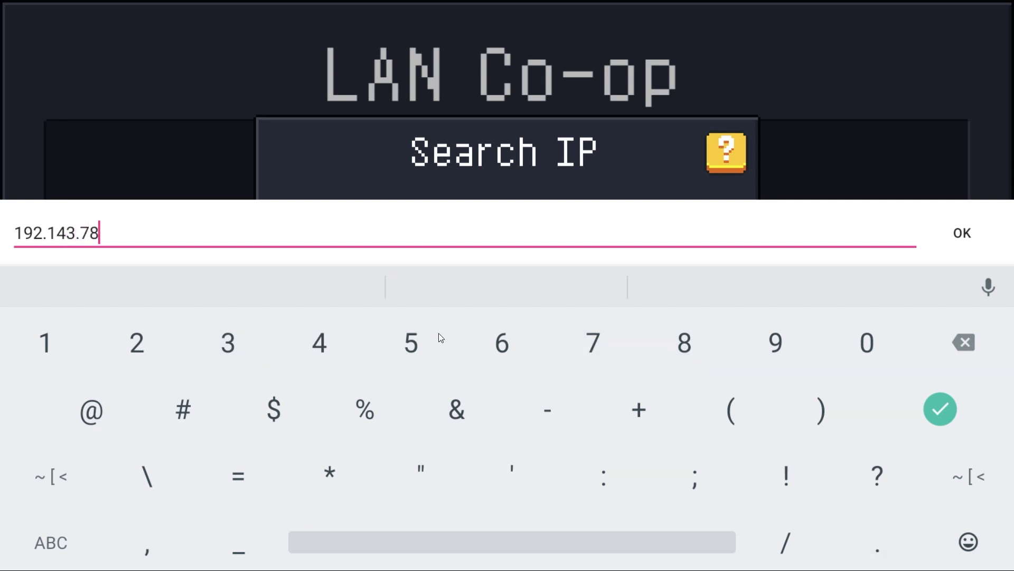
text(5)
click(880, 544)
click(623, 330)
click(684, 342)
Submit the address, see it rejected as incorrectly formatted, and refresh the room search
click(944, 413)
click(638, 399)
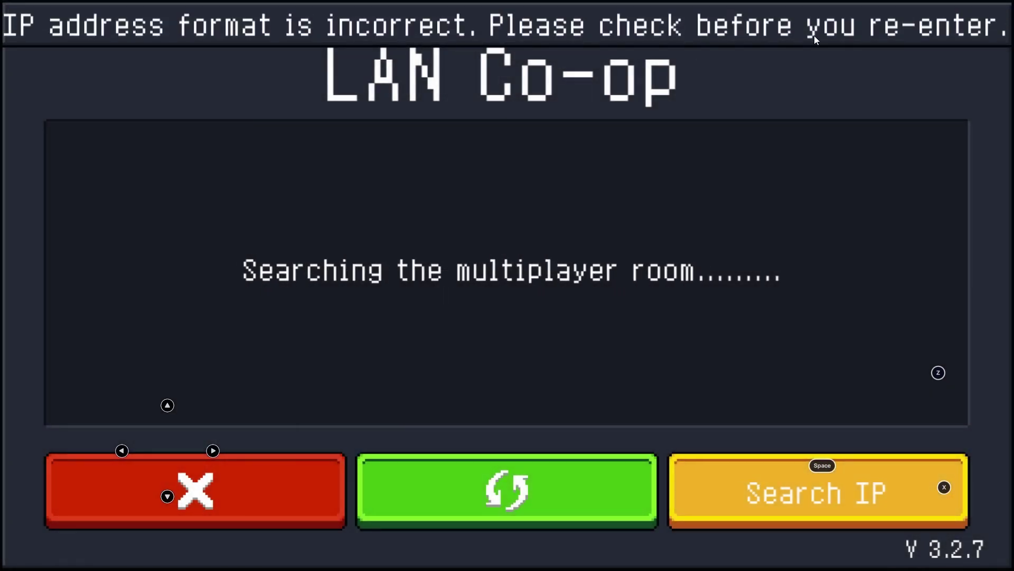
click(544, 493)
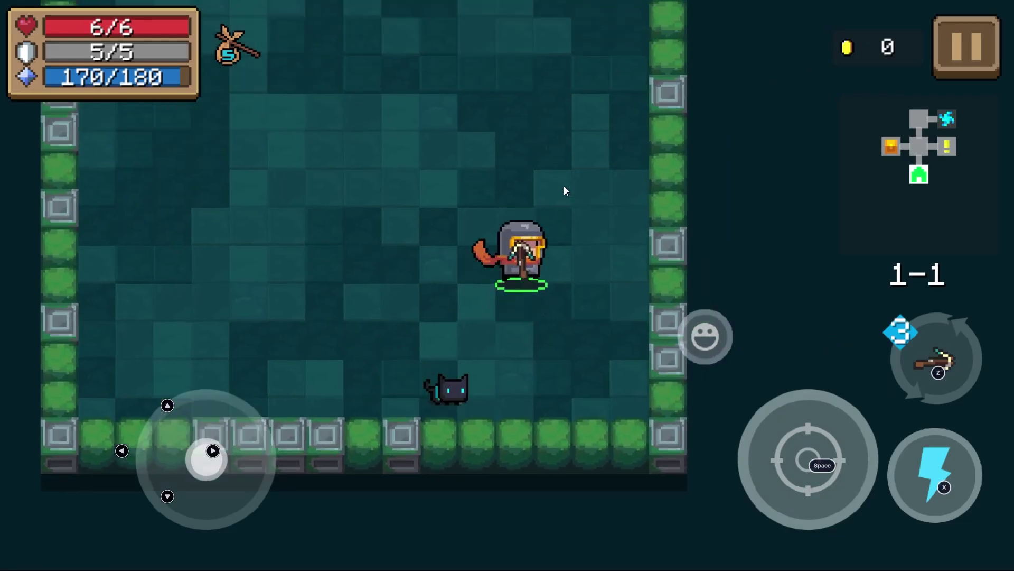
Walk the knight up and left along the 1-1 corridor toward the chest room, then back right
key(Up)
key(Left)
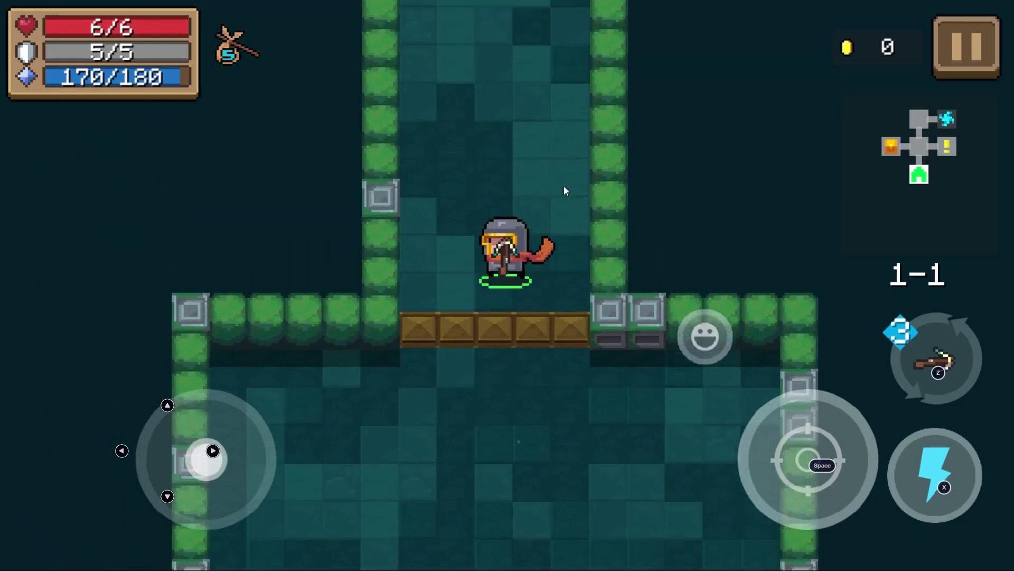
key(Up)
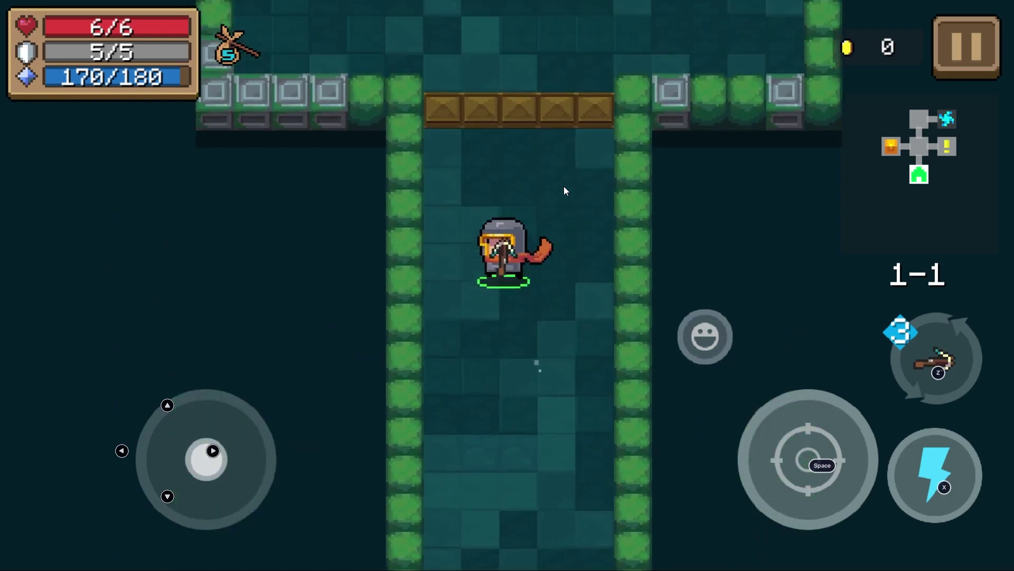
key(Up)
key(Left)
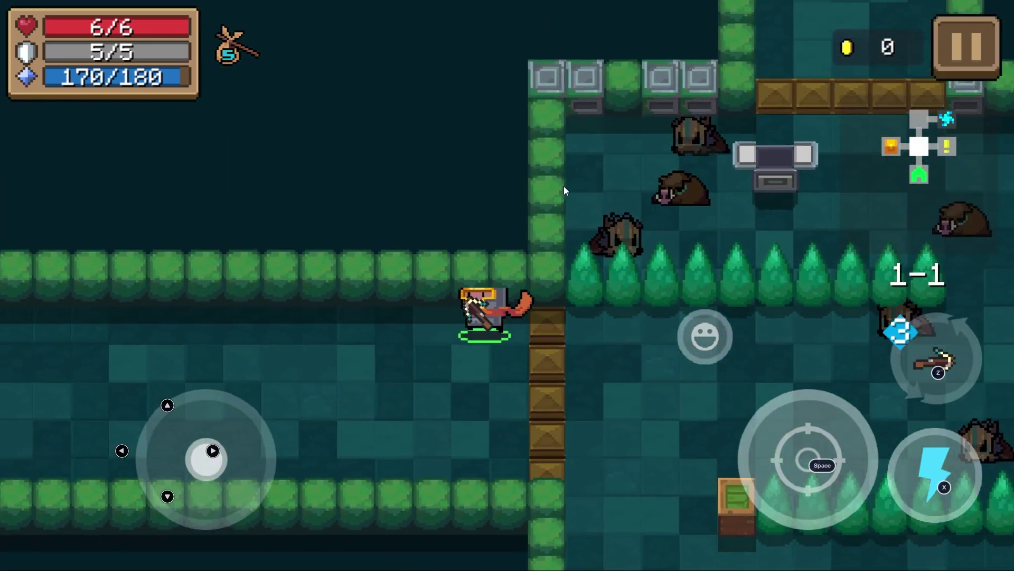
key(Left)
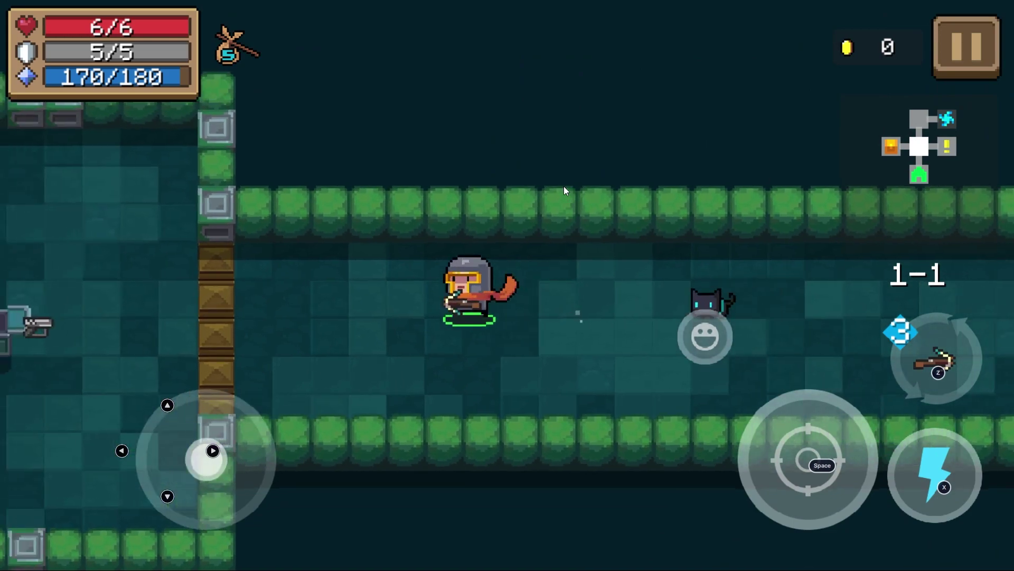
key(Right)
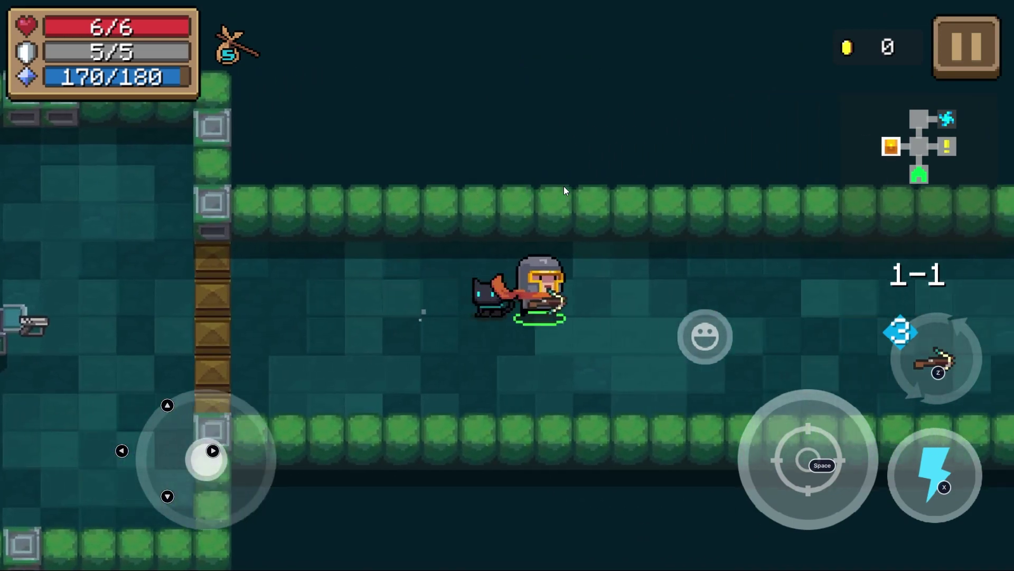
key(Right)
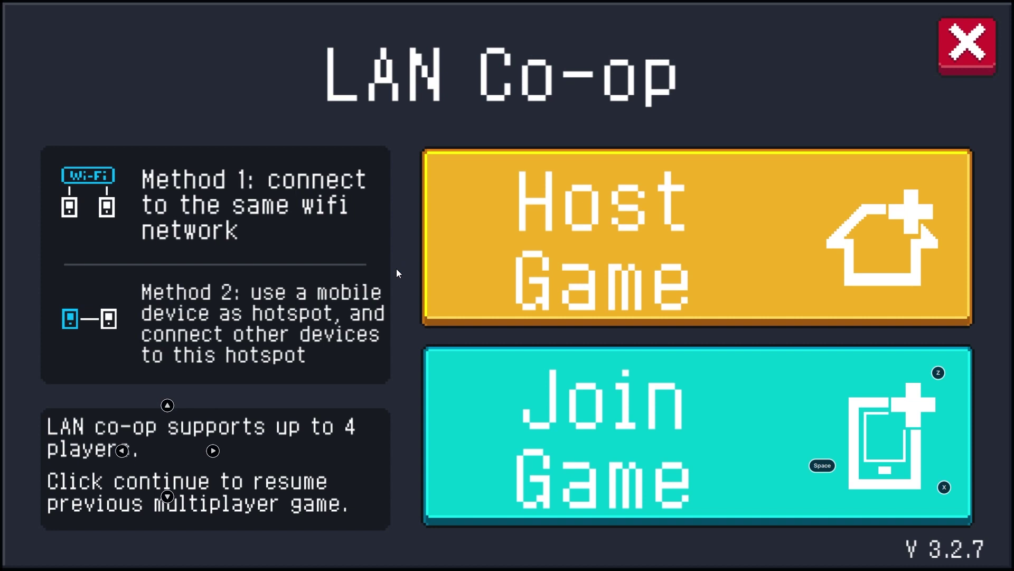
Try Join Game and Host Game in LAN Co-op, cancelling each
click(665, 469)
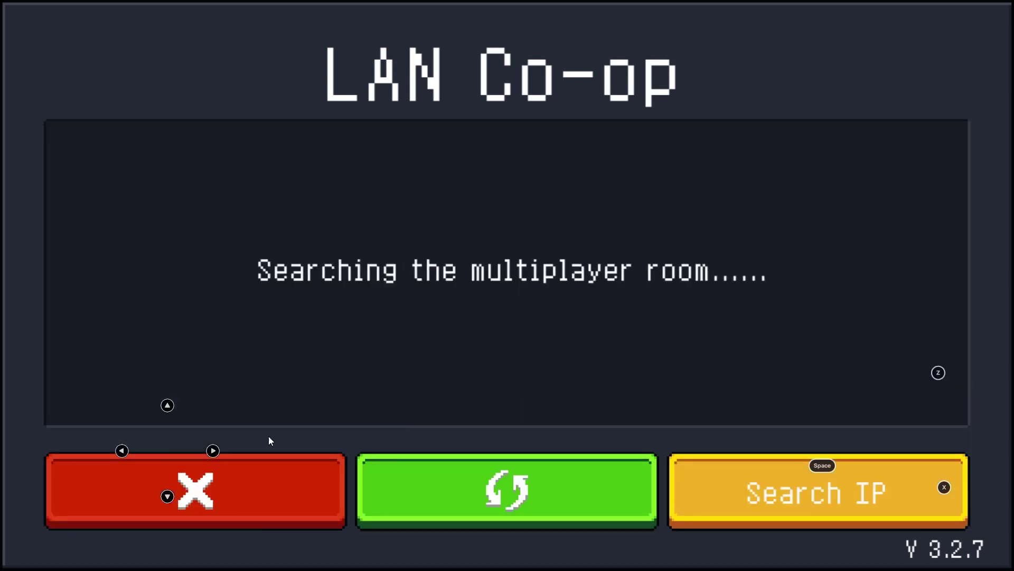
click(210, 467)
click(738, 210)
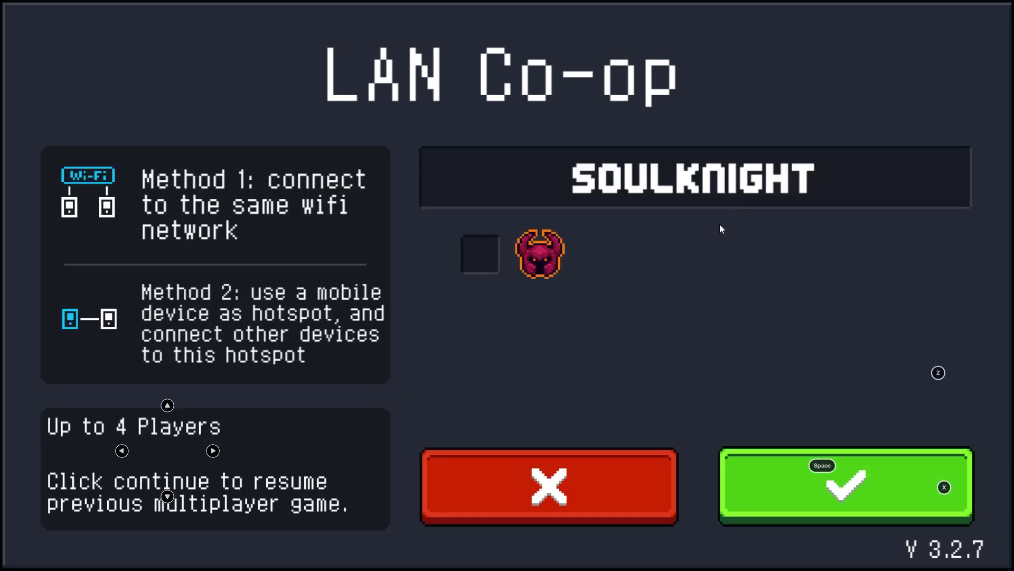
click(578, 503)
click(540, 390)
click(340, 470)
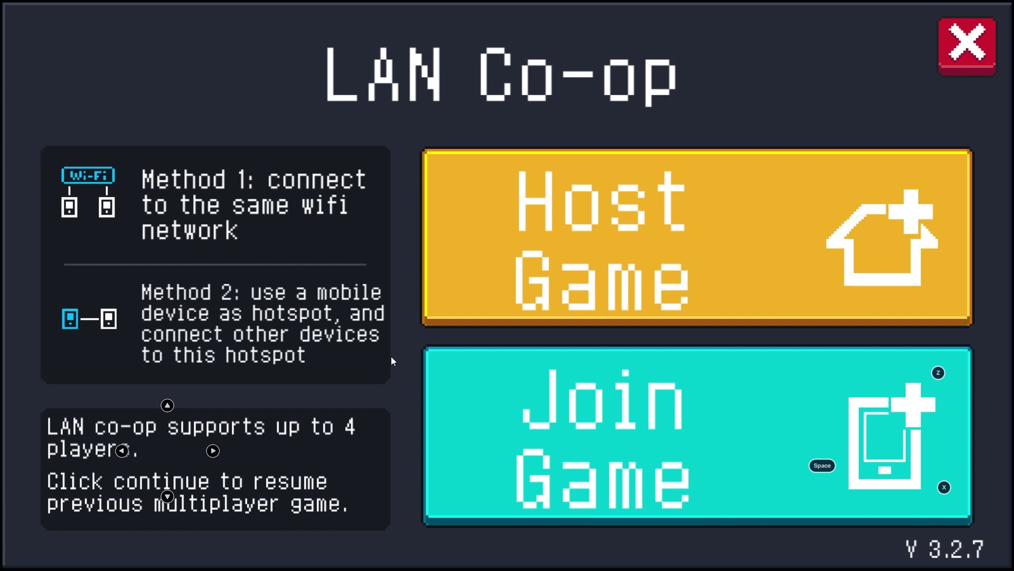
Close the LAN Co-op menu, reopen it, and close it again to the title screen
click(982, 38)
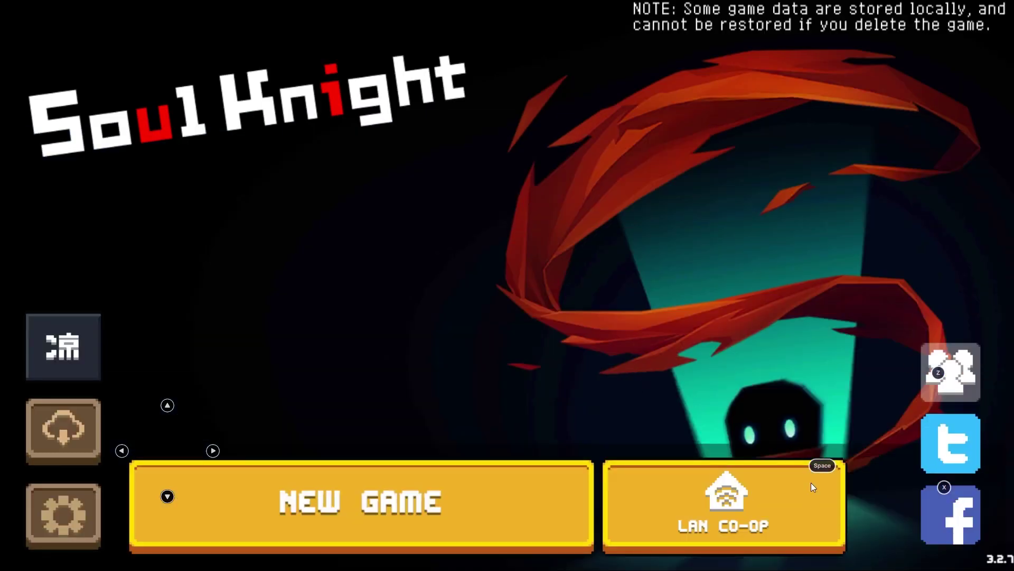
click(795, 525)
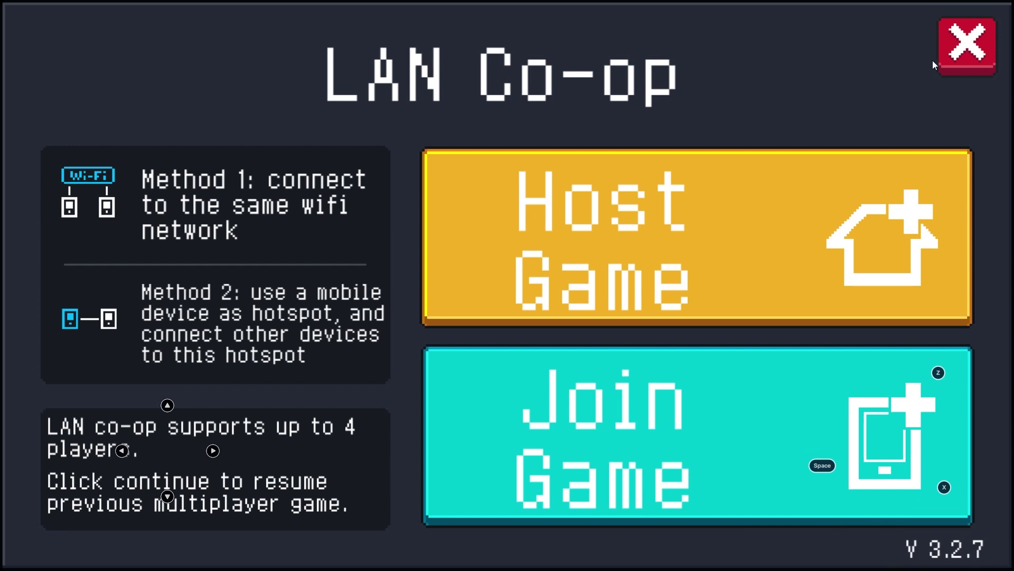
click(946, 56)
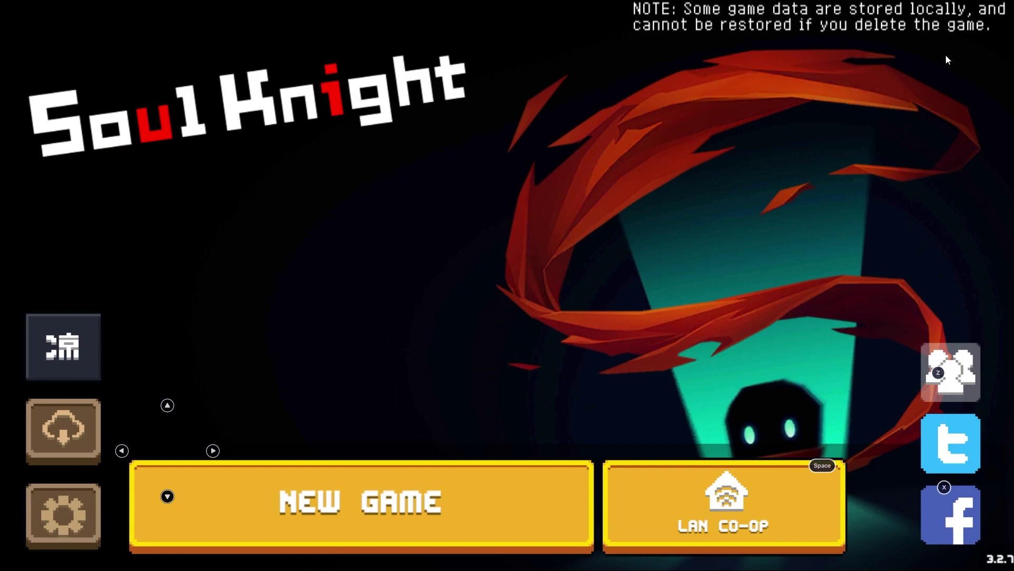
Search the Play Store for 'soul knight' and open its app page
key(Escape)
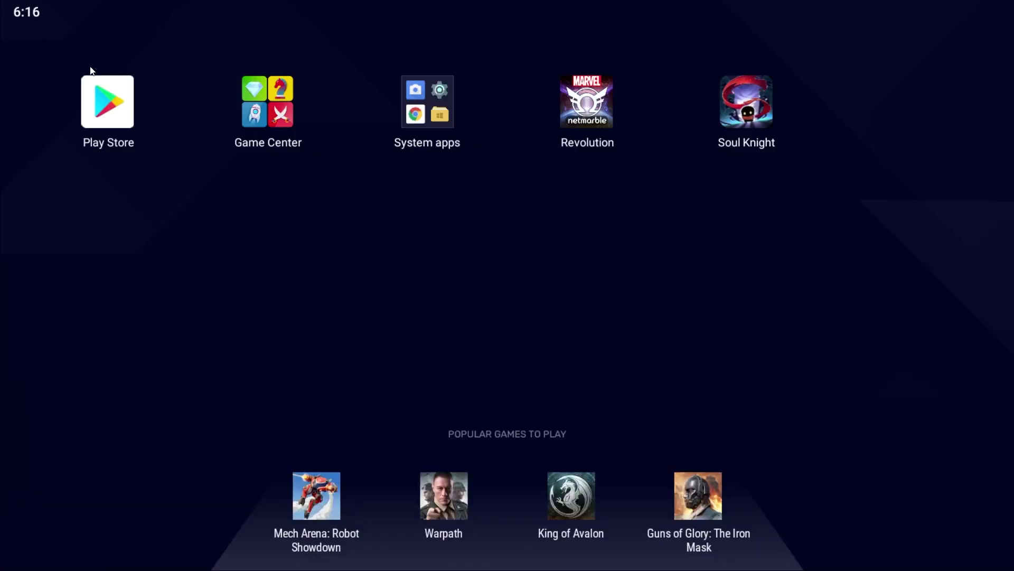
click(112, 109)
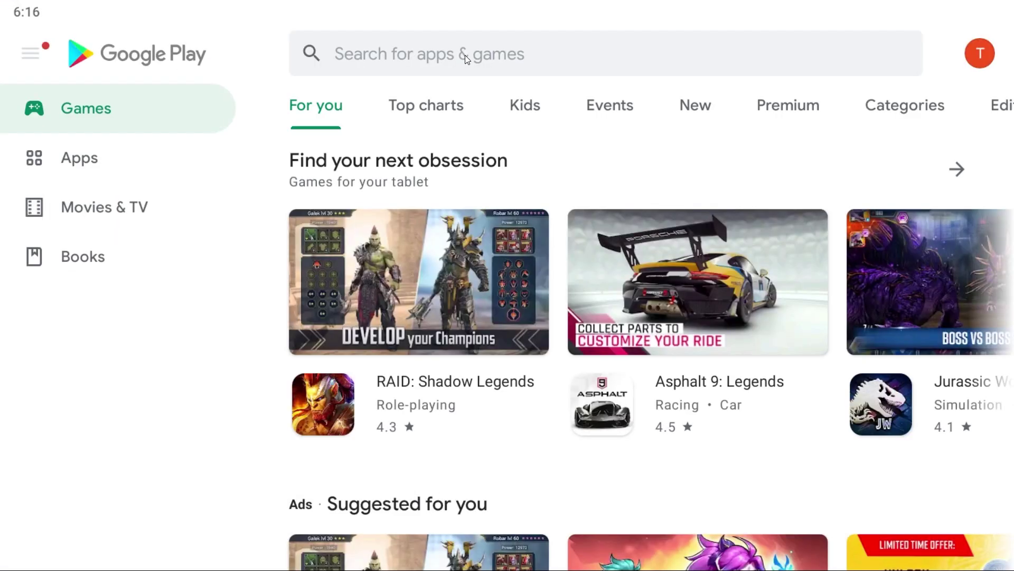
click(465, 55)
text(soul knight)
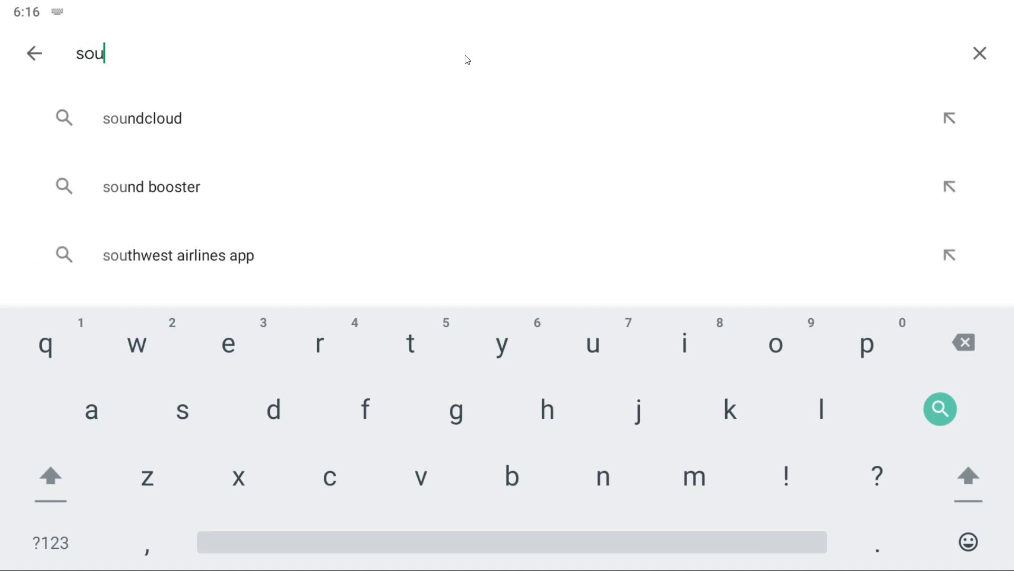
key(Return)
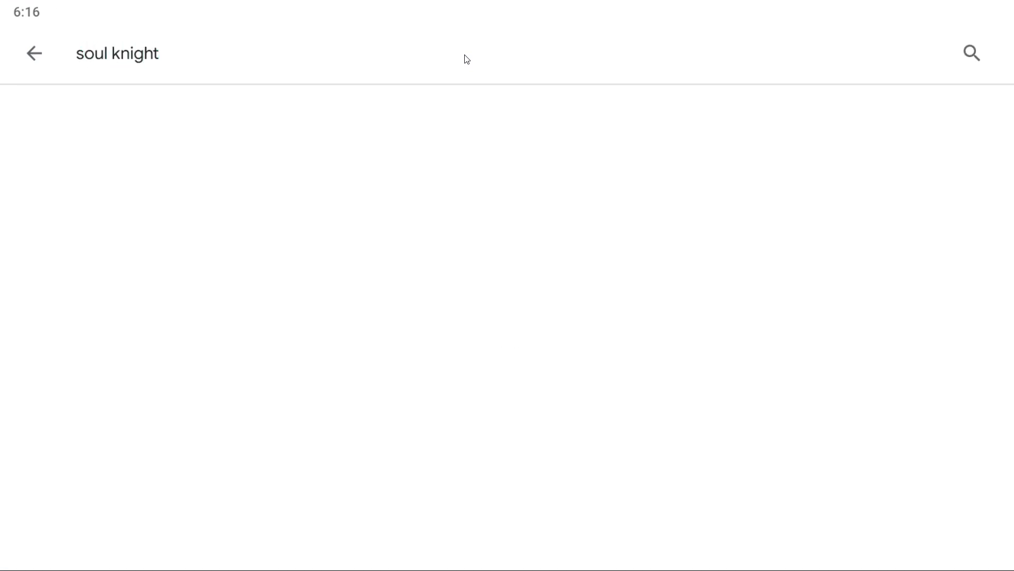
click(566, 116)
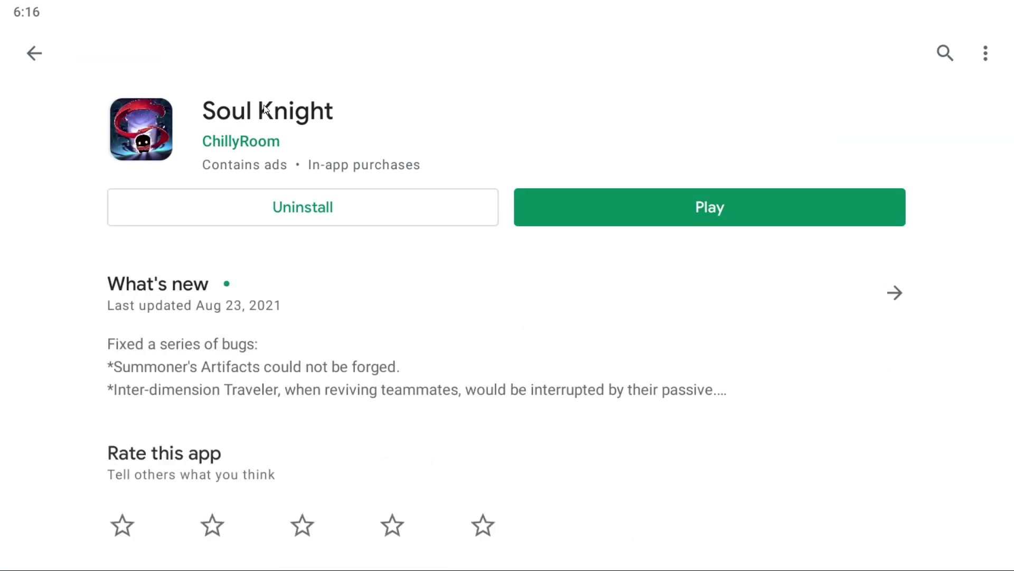
Read the app details, such as version 3.2.7 and 50M+ downloads, then launch the game
scroll(263, 108, down, 3)
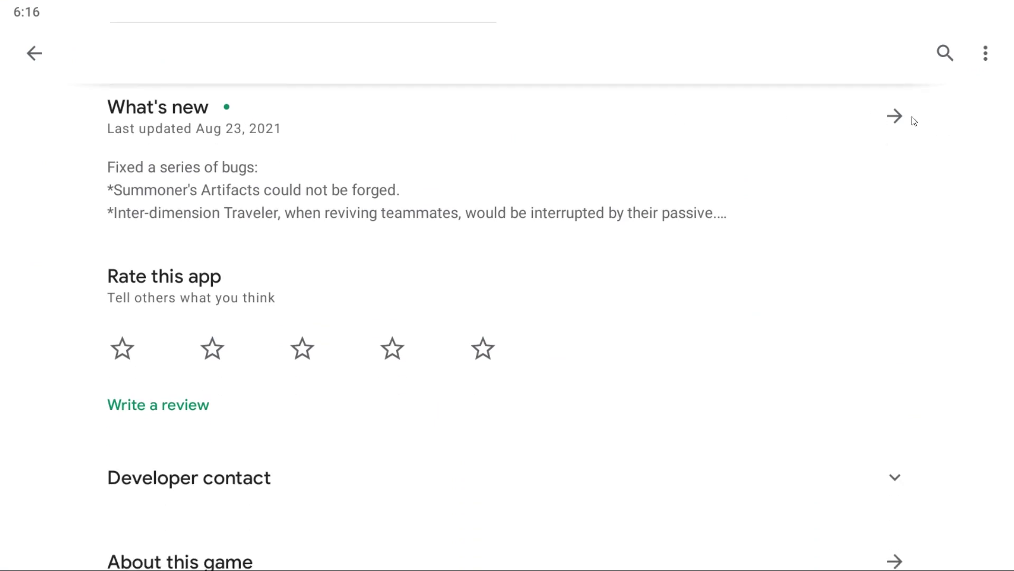
click(894, 116)
scroll(366, 143, down, 15)
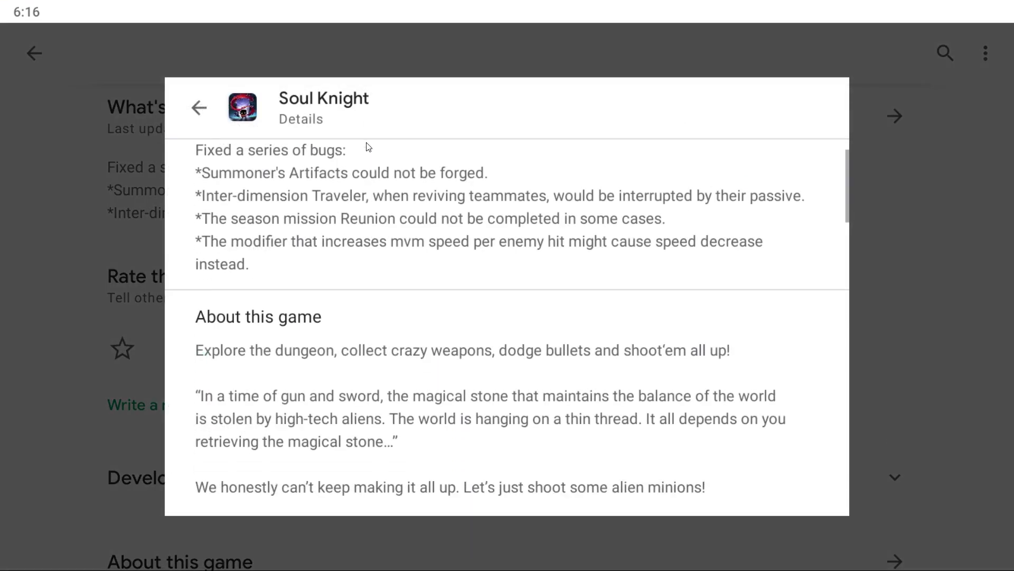
scroll(368, 147, down, 15)
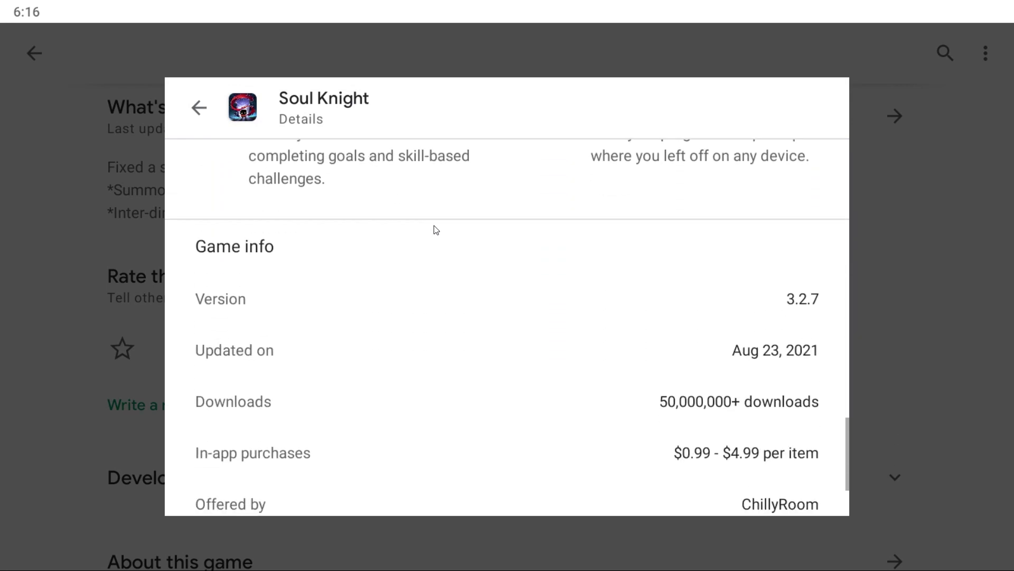
scroll(437, 229, down, 5)
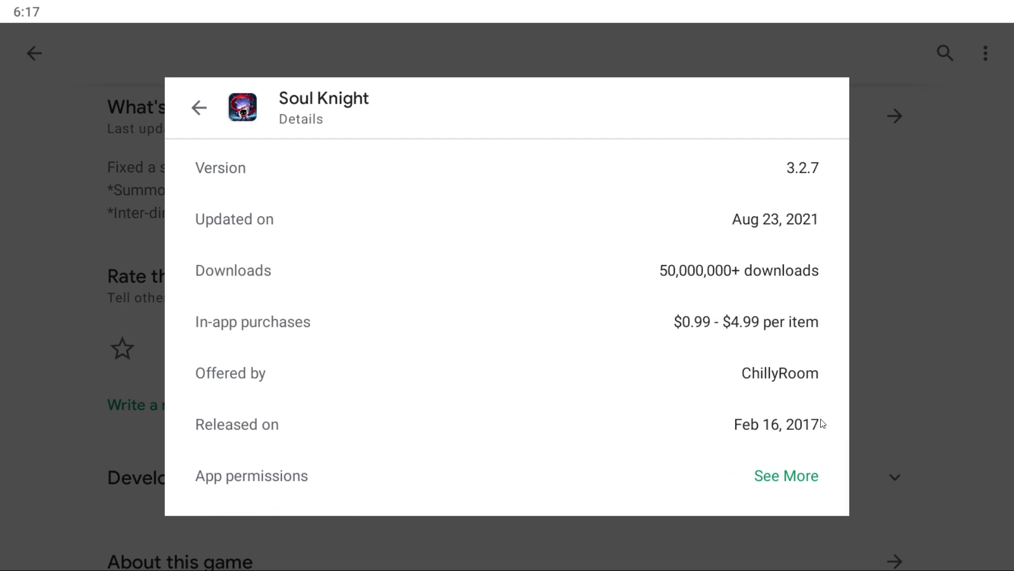
click(918, 429)
scroll(645, 317, down, 5)
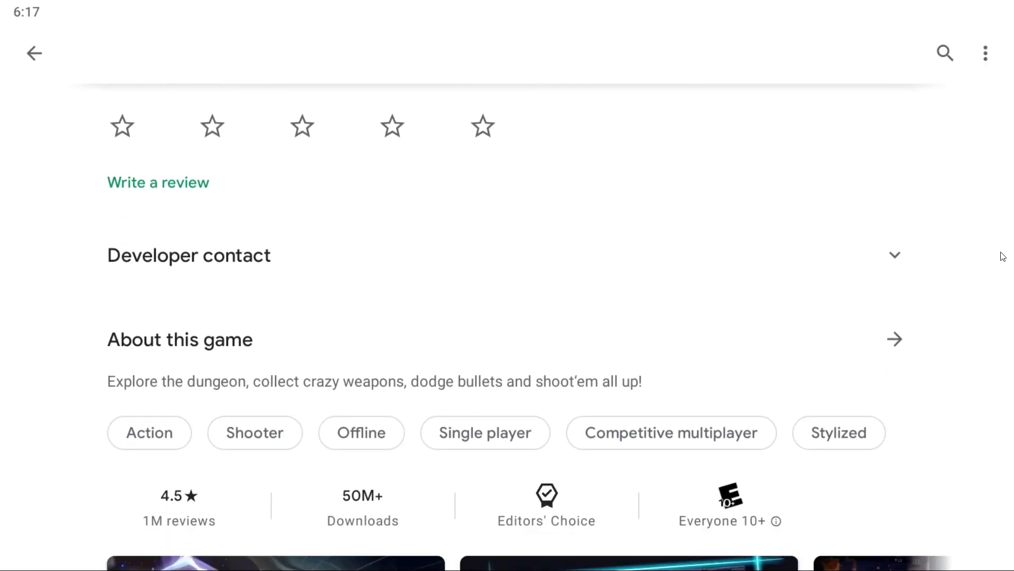
scroll(837, 257, up, 9)
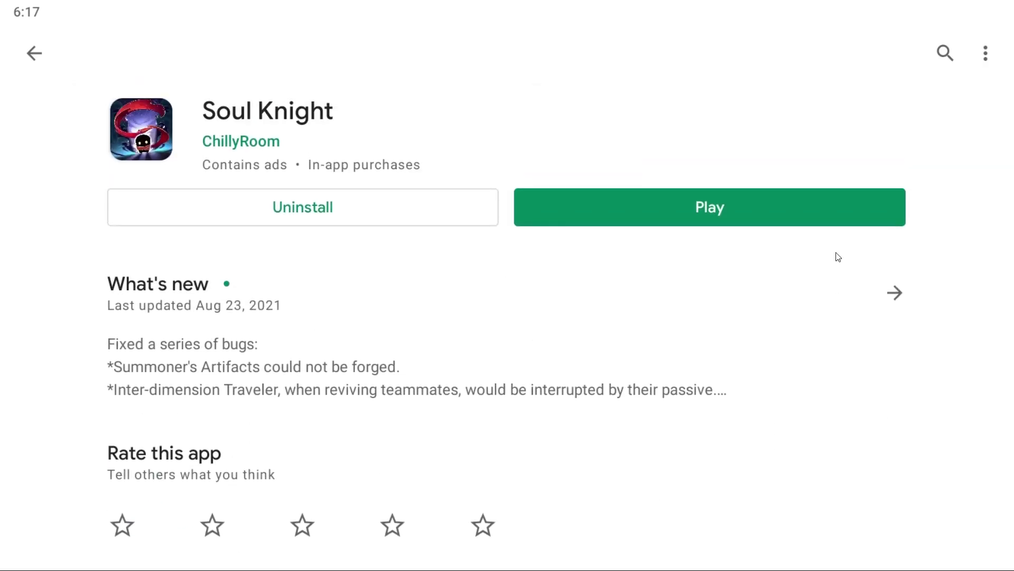
click(750, 210)
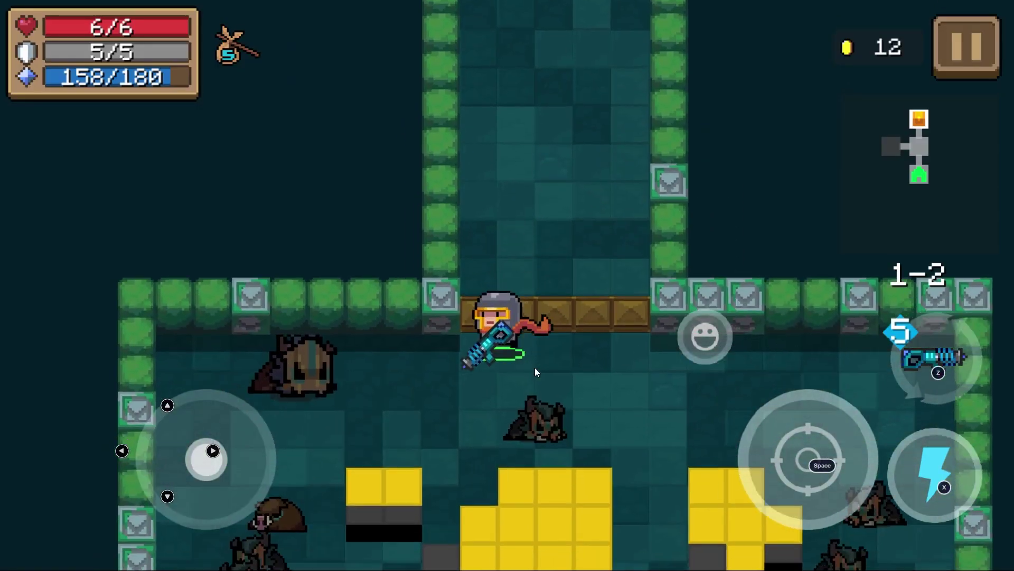
Shoot every enemy in the level 1-2 room until it clears, revealing a chest
key(Left)
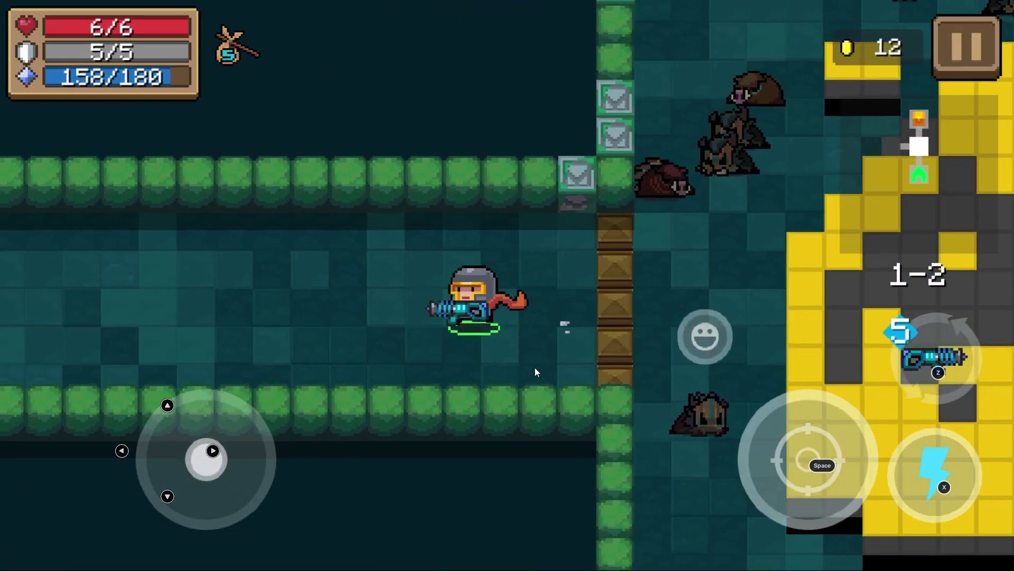
key(Left)
key(Right)
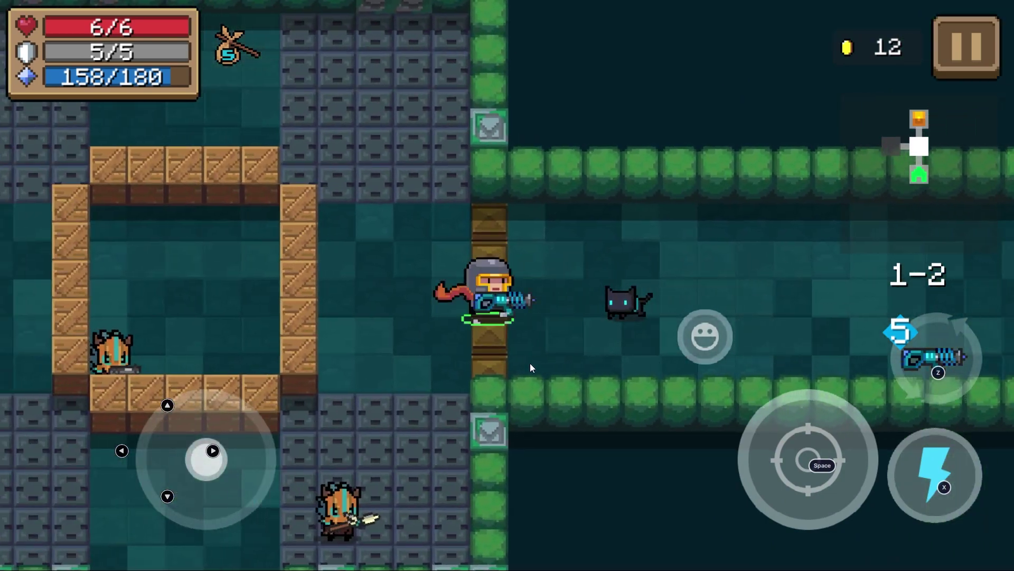
key(space)
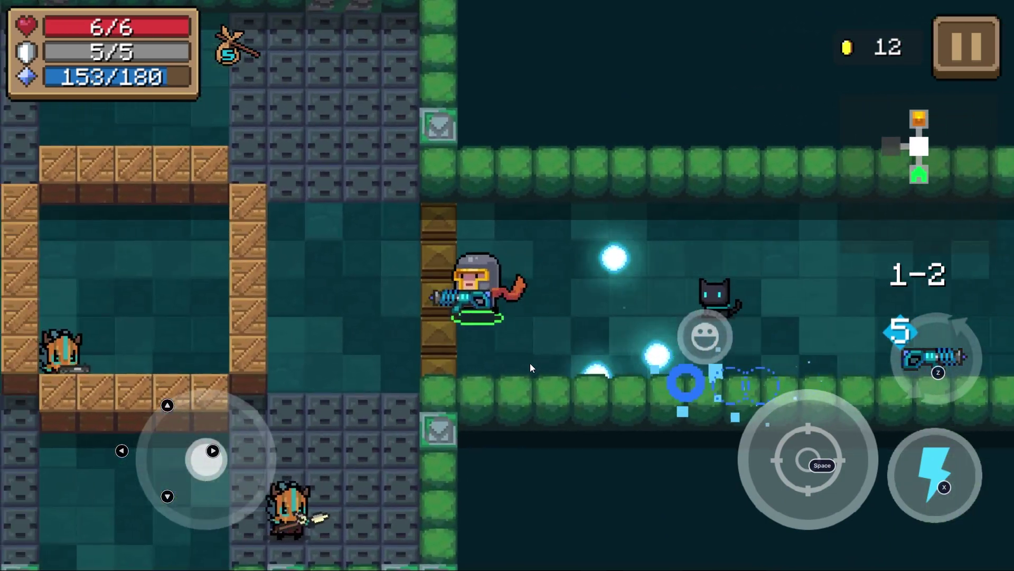
key(Left)
key(space)
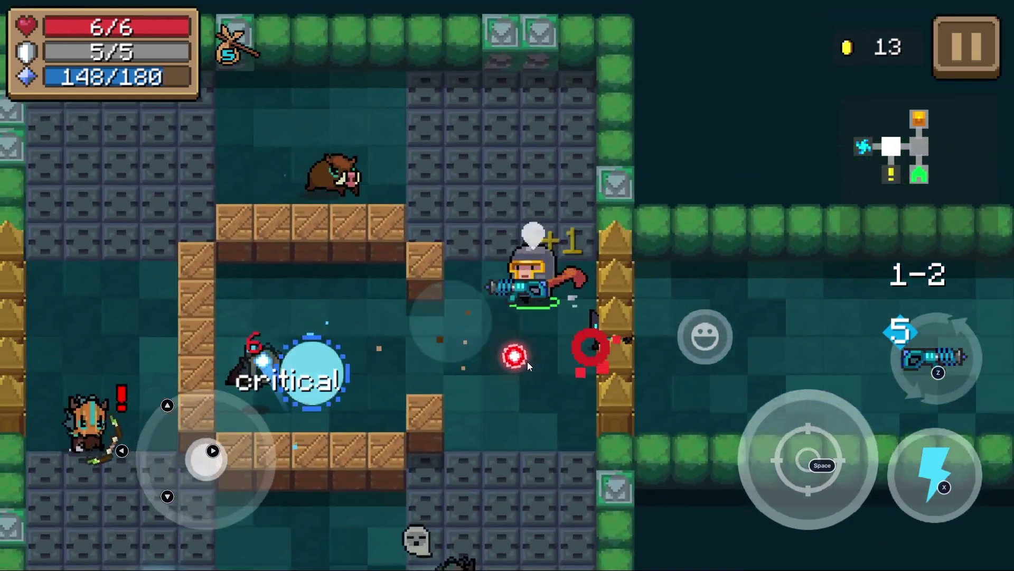
key(Up)
key(space)
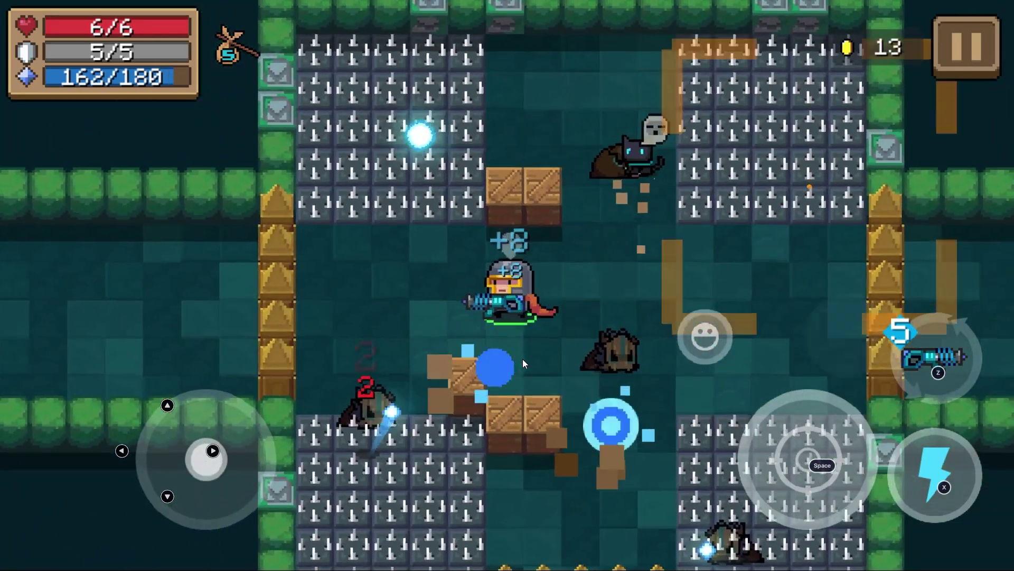
key(space)
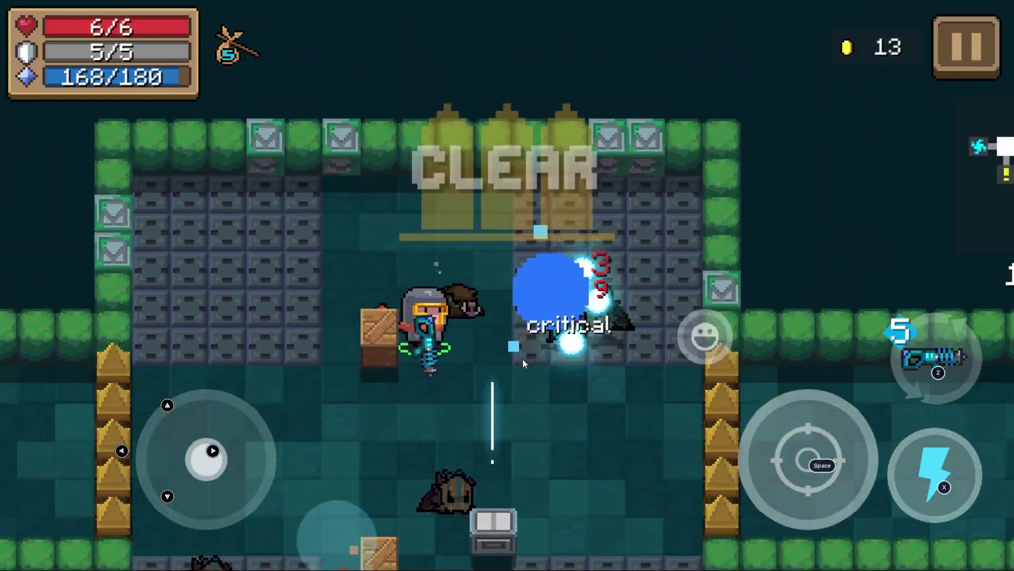
key(Down)
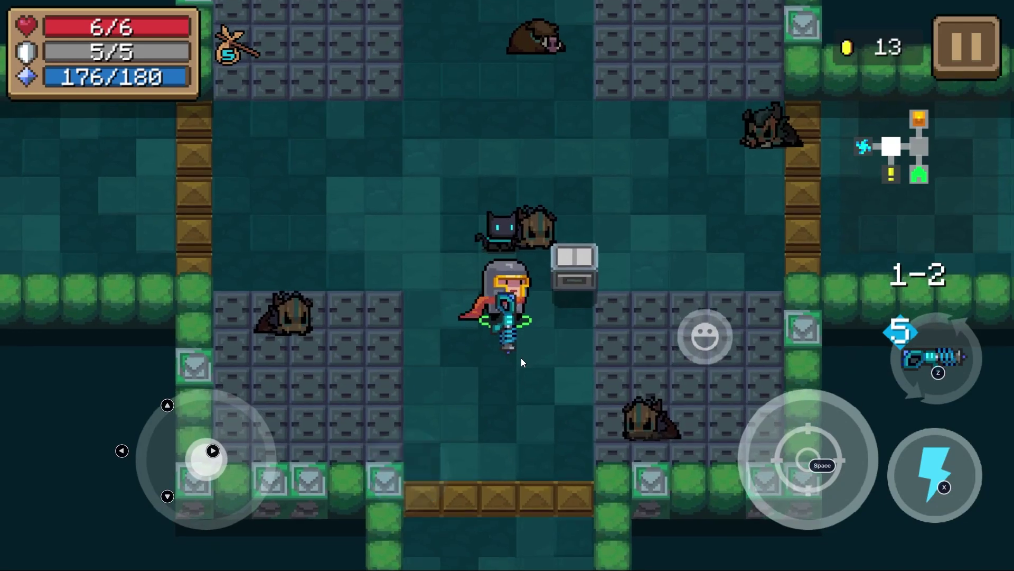